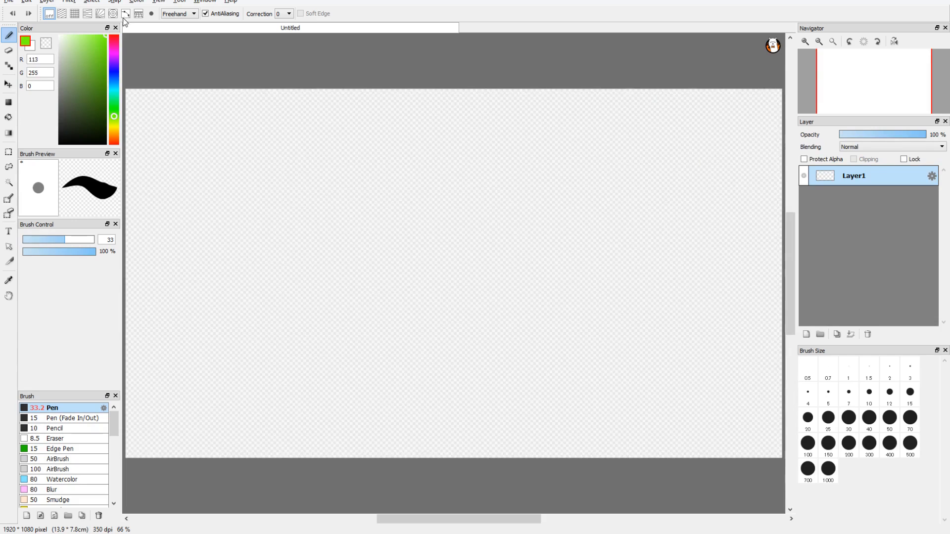
Pick a blue colour and draw several looping freehand blue lines across the canvas.
{"action": "left_click_drag", "start_coordinate": [114, 84], "coordinate": [115, 71]}
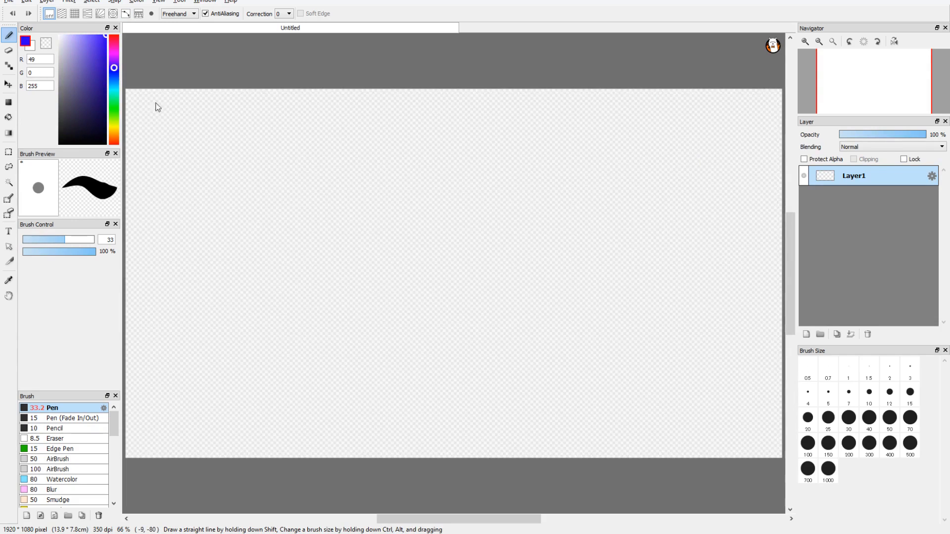
{"action": "mouse_move", "coordinate": [335, 165]}
{"action": "left_mouse_down"}
{"action": "mouse_move", "coordinate": [304, 247]}
{"action": "mouse_move", "coordinate": [319, 317]}
{"action": "mouse_move", "coordinate": [410, 368]}
{"action": "mouse_move", "coordinate": [473, 336]}
{"action": "mouse_move", "coordinate": [455, 251]}
{"action": "mouse_move", "coordinate": [471, 207]}
{"action": "mouse_move", "coordinate": [546, 249]}
{"action": "mouse_move", "coordinate": [616, 314]}
{"action": "mouse_move", "coordinate": [677, 266]}
{"action": "mouse_move", "coordinate": [648, 190]}
{"action": "mouse_move", "coordinate": [587, 193]}
{"action": "mouse_move", "coordinate": [545, 245]}
{"action": "left_mouse_up"}
{"action": "mouse_move", "coordinate": [468, 278]}
{"action": "left_mouse_down"}
{"action": "mouse_move", "coordinate": [380, 247]}
{"action": "mouse_move", "coordinate": [411, 158]}
{"action": "mouse_move", "coordinate": [387, 132]}
{"action": "mouse_move", "coordinate": [347, 145]}
{"action": "mouse_move", "coordinate": [331, 169]}
{"action": "mouse_move", "coordinate": [286, 152]}
{"action": "mouse_move", "coordinate": [227, 173]}
{"action": "mouse_move", "coordinate": [197, 231]}
{"action": "mouse_move", "coordinate": [189, 312]}
{"action": "mouse_move", "coordinate": [244, 383]}
{"action": "mouse_move", "coordinate": [362, 412]}
{"action": "mouse_move", "coordinate": [454, 407]}
{"action": "mouse_move", "coordinate": [526, 362]}
{"action": "mouse_move", "coordinate": [524, 277]}
{"action": "mouse_move", "coordinate": [488, 229]}
{"action": "left_mouse_up"}
{"action": "mouse_move", "coordinate": [460, 182]}
{"action": "left_mouse_down"}
{"action": "mouse_move", "coordinate": [492, 123]}
{"action": "mouse_move", "coordinate": [527, 111]}
{"action": "mouse_move", "coordinate": [635, 125]}
{"action": "mouse_move", "coordinate": [738, 173]}
{"action": "mouse_move", "coordinate": [770, 203]}
{"action": "mouse_move", "coordinate": [790, 237]}
{"action": "mouse_move", "coordinate": [791, 293]}
{"action": "mouse_move", "coordinate": [727, 360]}
{"action": "mouse_move", "coordinate": [647, 351]}
{"action": "mouse_move", "coordinate": [586, 325]}
{"action": "mouse_move", "coordinate": [530, 260]}
{"action": "left_mouse_up"}
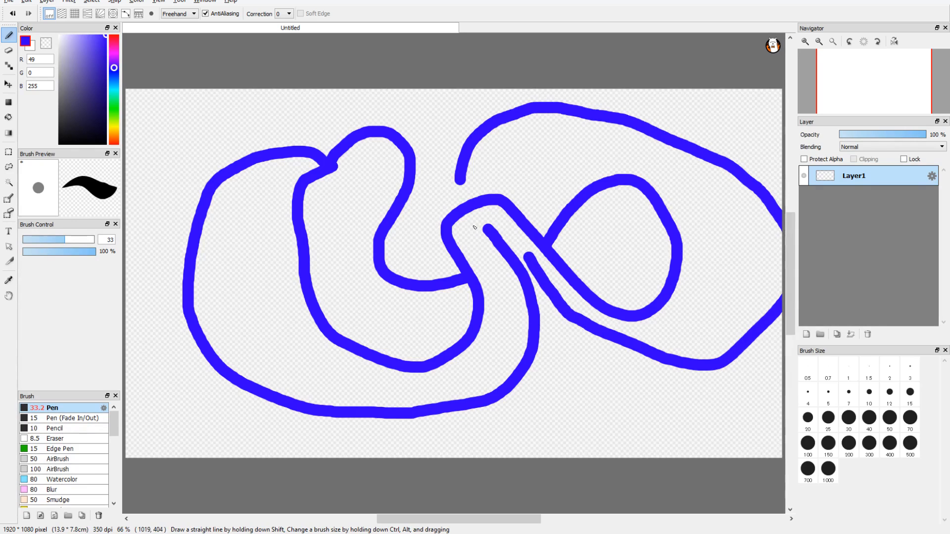
{"action": "mouse_move", "coordinate": [473, 223]}
{"action": "left_mouse_down"}
{"action": "mouse_move", "coordinate": [499, 301]}
{"action": "mouse_move", "coordinate": [493, 343]}
{"action": "mouse_move", "coordinate": [465, 369]}
{"action": "mouse_move", "coordinate": [402, 386]}
{"action": "mouse_move", "coordinate": [306, 347]}
{"action": "mouse_move", "coordinate": [261, 270]}
{"action": "mouse_move", "coordinate": [266, 215]}
{"action": "mouse_move", "coordinate": [293, 178]}
{"action": "left_mouse_up"}
{"action": "mouse_move", "coordinate": [372, 164]}
{"action": "left_mouse_down"}
{"action": "mouse_move", "coordinate": [338, 214]}
{"action": "mouse_move", "coordinate": [333, 265]}
{"action": "mouse_move", "coordinate": [346, 322]}
{"action": "mouse_move", "coordinate": [376, 346]}
{"action": "mouse_move", "coordinate": [423, 344]}
{"action": "mouse_move", "coordinate": [350, 256]}
{"action": "mouse_move", "coordinate": [341, 228]}
{"action": "mouse_move", "coordinate": [371, 193]}
{"action": "mouse_move", "coordinate": [372, 168]}
{"action": "left_mouse_up"}
Switch to bright green and add a new layer, placing it beneath Layer1.
{"action": "left_click", "coordinate": [113, 103]}
{"action": "left_click_drag", "start_coordinate": [111, 103], "coordinate": [114, 113]}
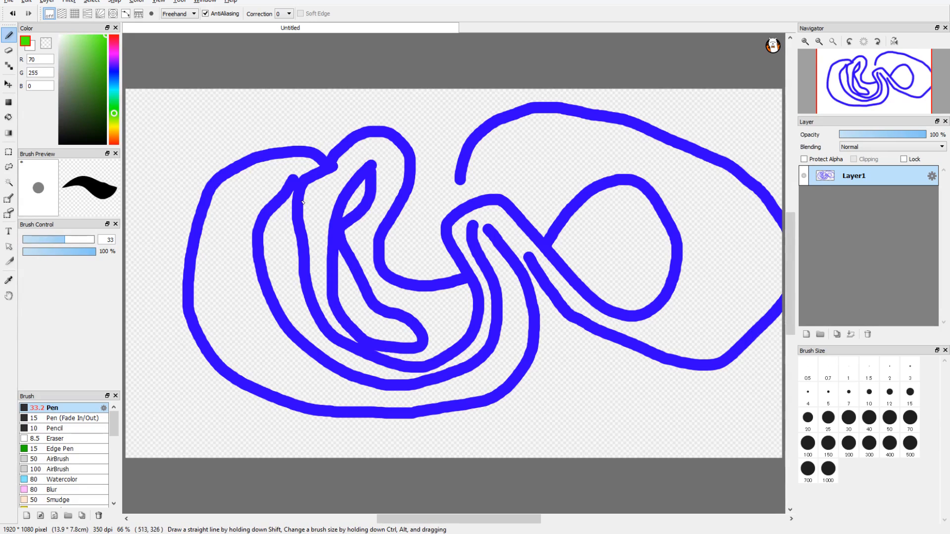
{"action": "left_click", "coordinate": [806, 334]}
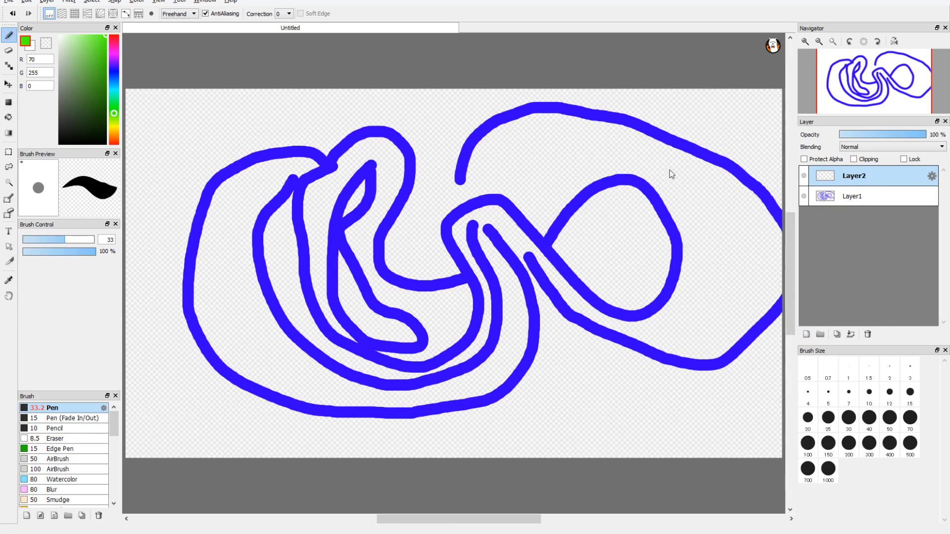
{"action": "left_click_drag", "start_coordinate": [845, 179], "coordinate": [853, 207]}
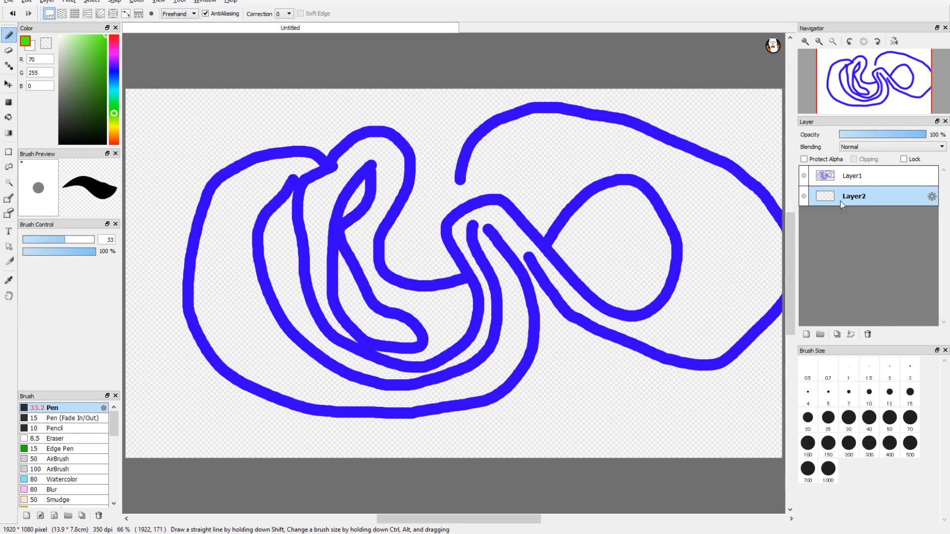
Raise the brush size to 184 and cover the new layer's canvas with green strokes.
{"action": "mouse_move", "coordinate": [218, 257]}
{"action": "left_mouse_down"}
{"action": "mouse_move", "coordinate": [263, 253]}
{"action": "mouse_move", "coordinate": [168, 237]}
{"action": "left_mouse_up"}
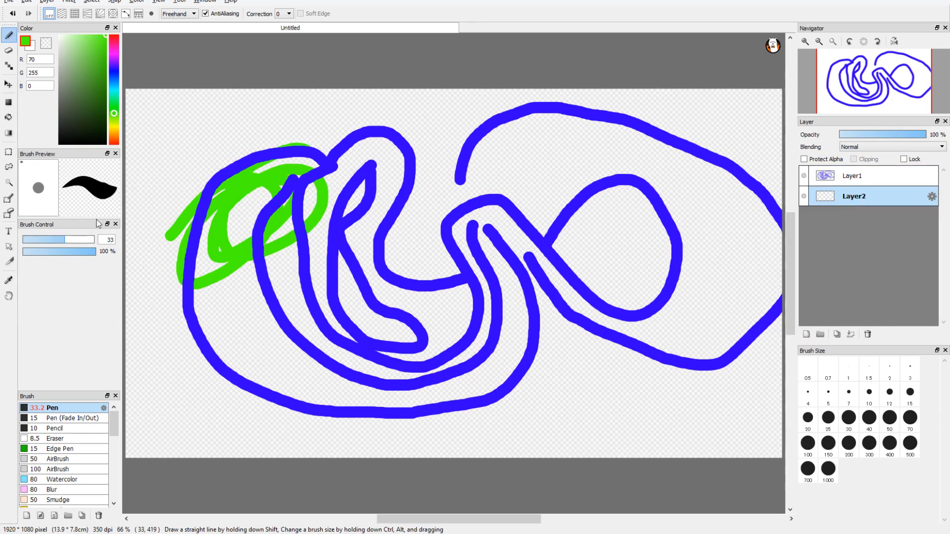
{"action": "left_click_drag", "start_coordinate": [76, 239], "coordinate": [95, 239]}
{"action": "mouse_move", "coordinate": [262, 198]}
{"action": "left_mouse_down"}
{"action": "mouse_move", "coordinate": [186, 183]}
{"action": "mouse_move", "coordinate": [235, 347]}
{"action": "left_mouse_up"}
{"action": "key", "text": "ctrl+z"}
{"action": "mouse_move", "coordinate": [299, 330]}
{"action": "left_mouse_down"}
{"action": "mouse_move", "coordinate": [310, 338]}
{"action": "mouse_move", "coordinate": [310, 294]}
{"action": "mouse_move", "coordinate": [218, 341]}
{"action": "mouse_move", "coordinate": [322, 198]}
{"action": "mouse_move", "coordinate": [411, 258]}
{"action": "mouse_move", "coordinate": [491, 389]}
{"action": "mouse_move", "coordinate": [426, 278]}
{"action": "mouse_move", "coordinate": [554, 376]}
{"action": "mouse_move", "coordinate": [343, 306]}
{"action": "mouse_move", "coordinate": [178, 149]}
{"action": "mouse_move", "coordinate": [265, 306]}
{"action": "mouse_move", "coordinate": [266, 438]}
{"action": "mouse_move", "coordinate": [549, 435]}
{"action": "mouse_move", "coordinate": [644, 392]}
{"action": "mouse_move", "coordinate": [703, 322]}
{"action": "mouse_move", "coordinate": [616, 365]}
{"action": "mouse_move", "coordinate": [377, 119]}
{"action": "mouse_move", "coordinate": [435, 80]}
{"action": "mouse_move", "coordinate": [615, 244]}
{"action": "mouse_move", "coordinate": [615, 320]}
{"action": "left_mouse_up"}
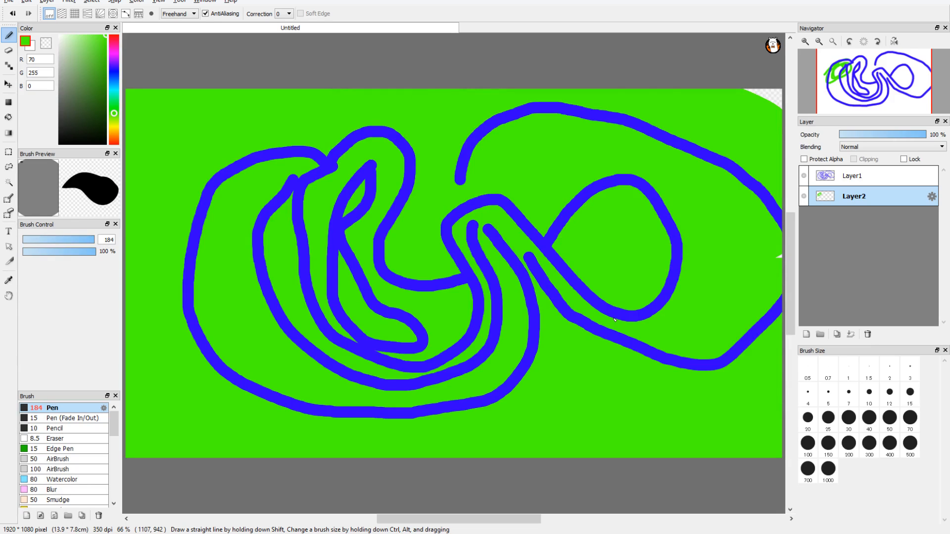
{"action": "left_click_drag", "start_coordinate": [615, 320], "coordinate": [762, 117]}
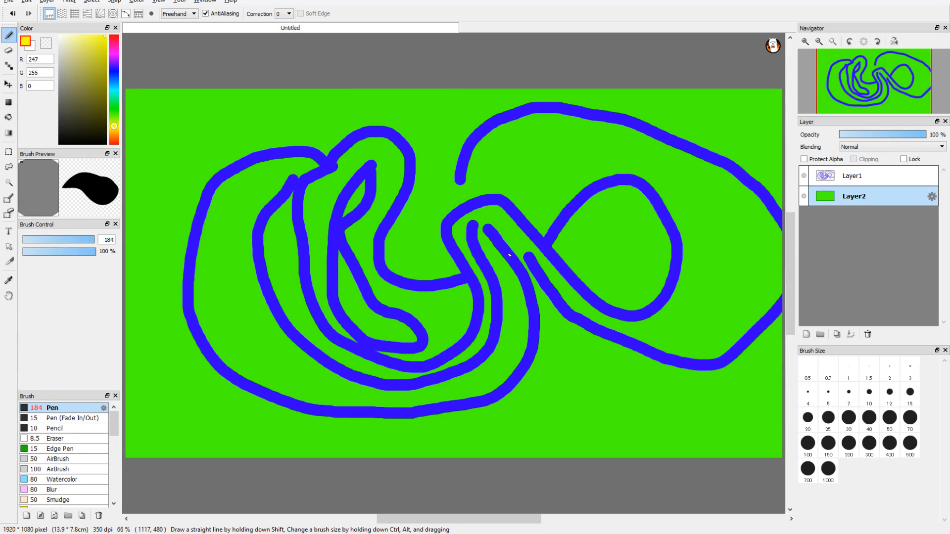
Add a new layer above the green layer and paint large yellow patches behind the blue lines.
{"action": "left_click", "coordinate": [806, 334]}
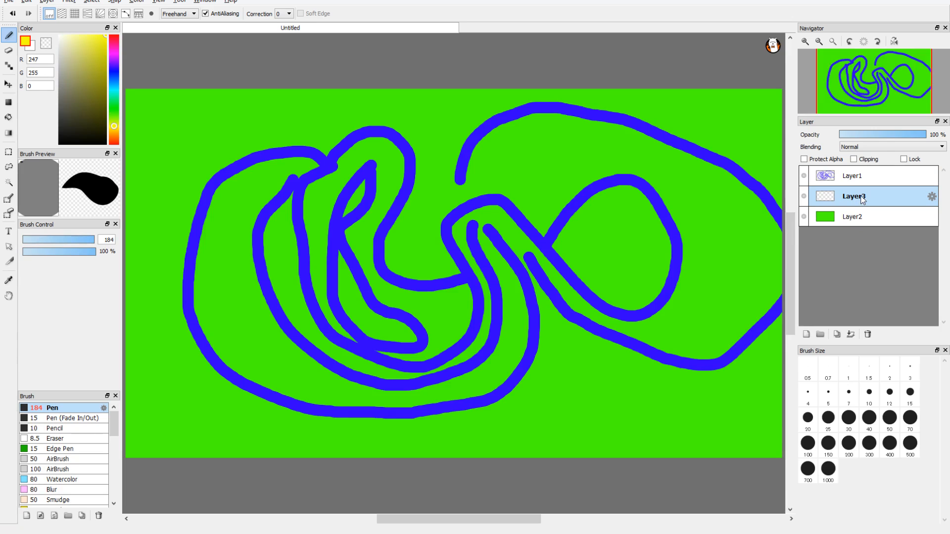
{"action": "mouse_move", "coordinate": [534, 184]}
{"action": "left_mouse_down"}
{"action": "mouse_move", "coordinate": [574, 297]}
{"action": "mouse_move", "coordinate": [490, 331]}
{"action": "left_mouse_up"}
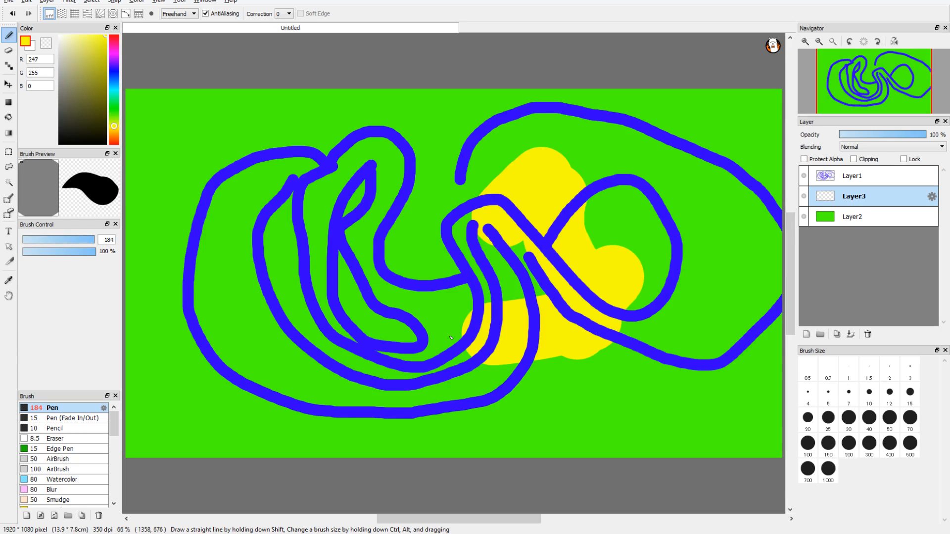
{"action": "mouse_move", "coordinate": [257, 376]}
{"action": "left_mouse_down"}
{"action": "mouse_move", "coordinate": [297, 198]}
{"action": "mouse_move", "coordinate": [342, 295]}
{"action": "mouse_move", "coordinate": [460, 277]}
{"action": "mouse_move", "coordinate": [502, 258]}
{"action": "mouse_move", "coordinate": [429, 189]}
{"action": "left_mouse_up"}
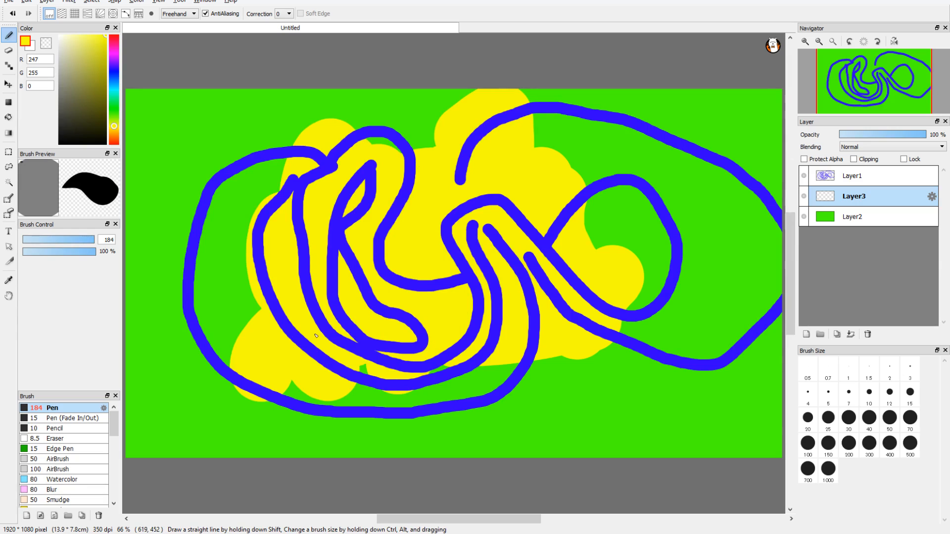
{"action": "mouse_move", "coordinate": [315, 336]}
{"action": "left_mouse_down"}
{"action": "mouse_move", "coordinate": [280, 267]}
{"action": "mouse_move", "coordinate": [259, 259]}
{"action": "mouse_move", "coordinate": [264, 232]}
{"action": "mouse_move", "coordinate": [266, 372]}
{"action": "mouse_move", "coordinate": [268, 302]}
{"action": "mouse_move", "coordinate": [185, 330]}
{"action": "mouse_move", "coordinate": [181, 297]}
{"action": "mouse_move", "coordinate": [202, 233]}
{"action": "mouse_move", "coordinate": [223, 298]}
{"action": "left_mouse_up"}
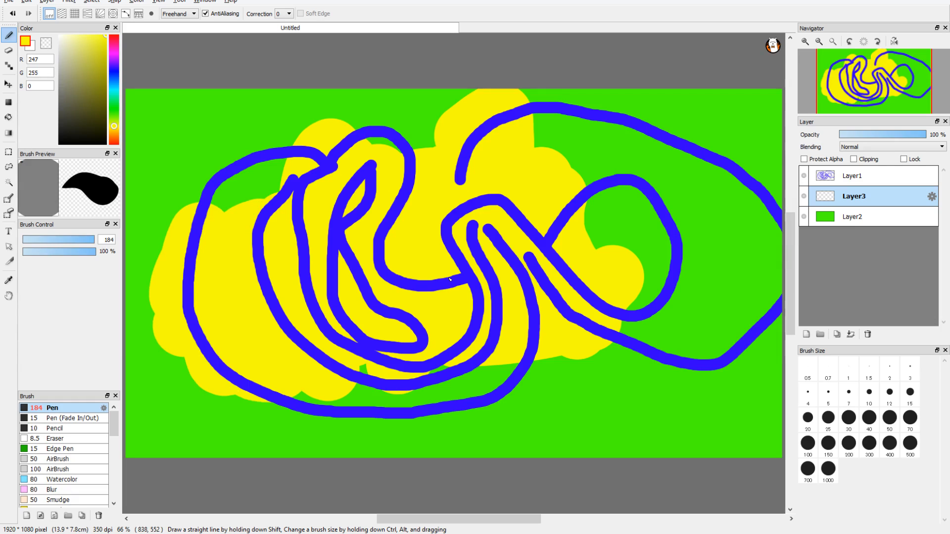
{"action": "mouse_move", "coordinate": [577, 386]}
{"action": "left_mouse_down"}
{"action": "mouse_move", "coordinate": [626, 356]}
{"action": "mouse_move", "coordinate": [688, 347]}
{"action": "mouse_move", "coordinate": [674, 335]}
{"action": "mouse_move", "coordinate": [645, 239]}
{"action": "mouse_move", "coordinate": [562, 200]}
{"action": "left_mouse_up"}
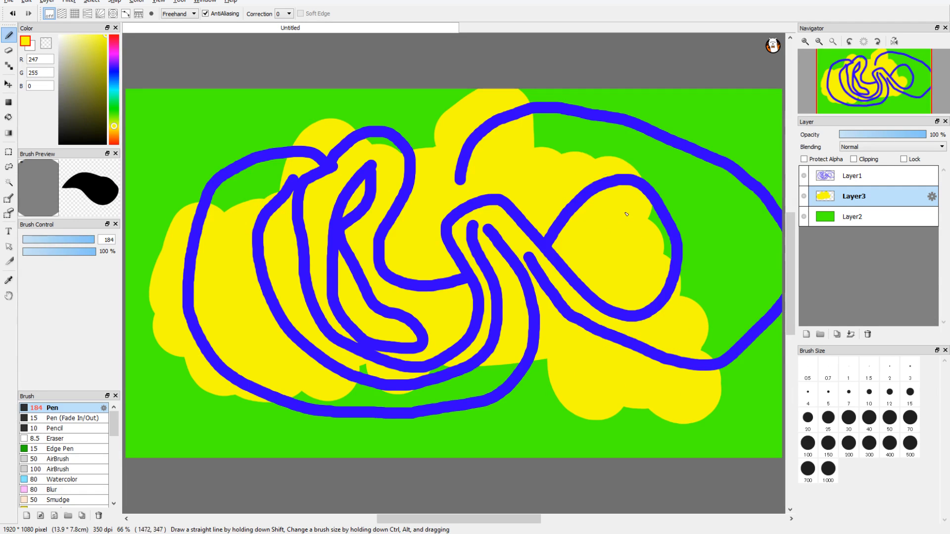
Pick orange, add another layer above the yellow one, and paint orange fills inside the blue loops.
{"action": "left_click_drag", "start_coordinate": [116, 133], "coordinate": [114, 134]}
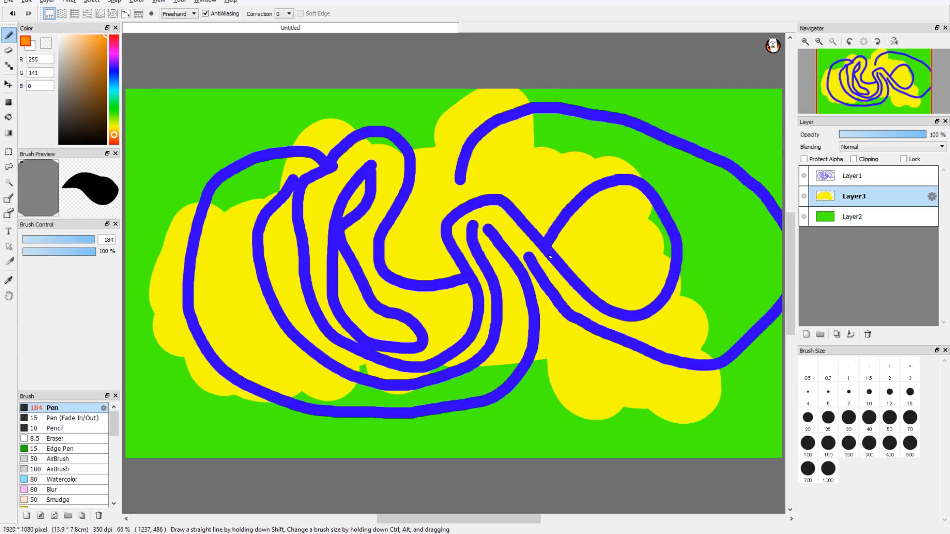
{"action": "left_click", "coordinate": [806, 334]}
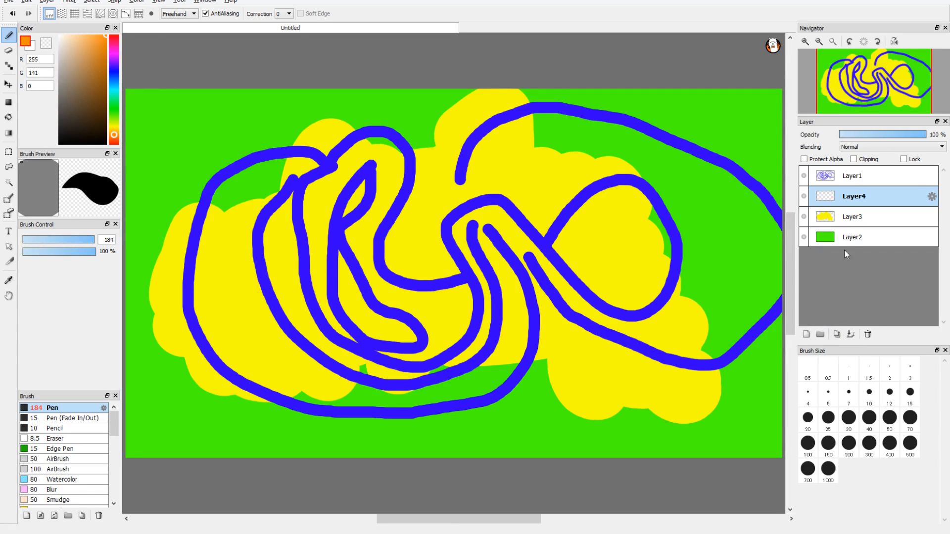
{"action": "mouse_move", "coordinate": [589, 218]}
{"action": "left_mouse_down"}
{"action": "mouse_move", "coordinate": [490, 297]}
{"action": "mouse_move", "coordinate": [368, 285]}
{"action": "mouse_move", "coordinate": [395, 299]}
{"action": "mouse_move", "coordinate": [378, 203]}
{"action": "mouse_move", "coordinate": [366, 241]}
{"action": "left_mouse_up"}
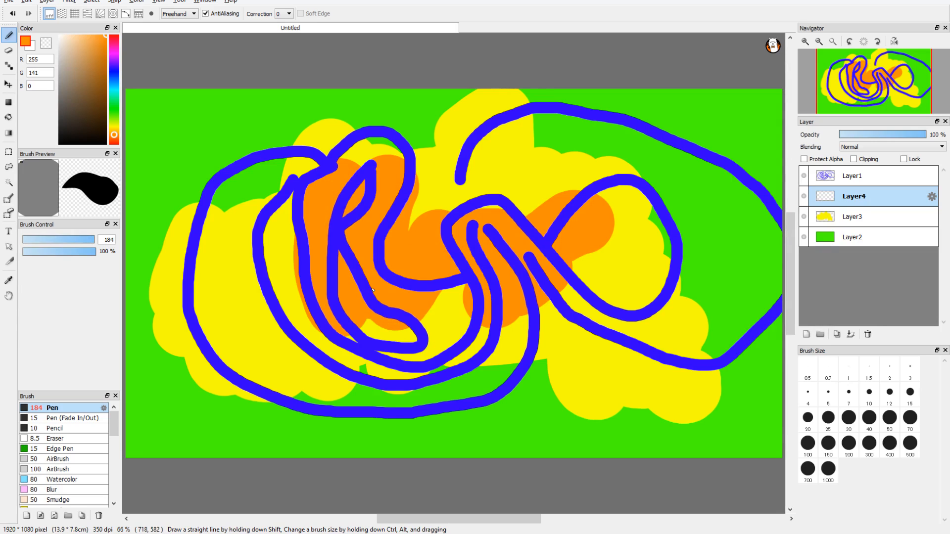
{"action": "mouse_move", "coordinate": [391, 307]}
{"action": "left_mouse_down"}
{"action": "mouse_move", "coordinate": [396, 327]}
{"action": "mouse_move", "coordinate": [436, 322]}
{"action": "mouse_move", "coordinate": [450, 306]}
{"action": "mouse_move", "coordinate": [334, 290]}
{"action": "mouse_move", "coordinate": [349, 158]}
{"action": "mouse_move", "coordinate": [369, 186]}
{"action": "left_mouse_up"}
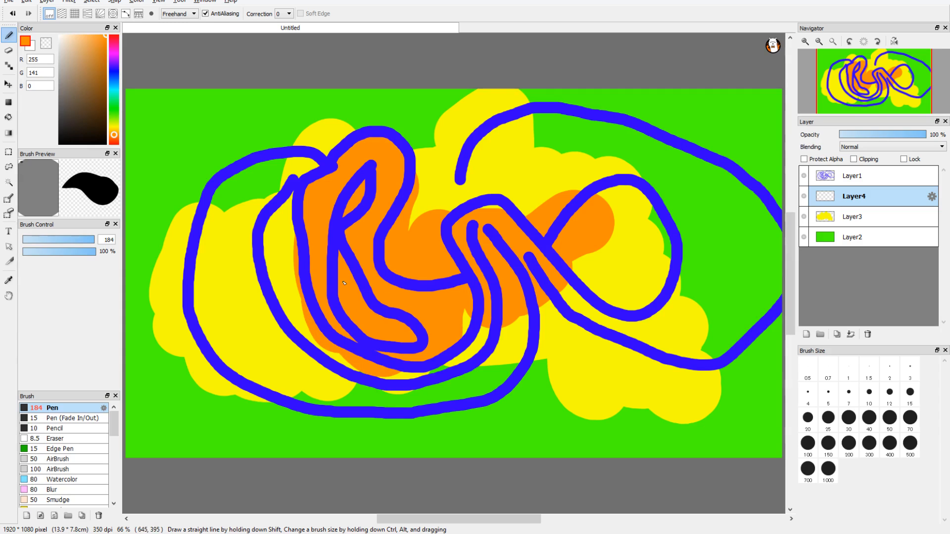
{"action": "mouse_move", "coordinate": [343, 283]}
{"action": "left_mouse_down"}
{"action": "mouse_move", "coordinate": [459, 318]}
{"action": "mouse_move", "coordinate": [460, 303]}
{"action": "mouse_move", "coordinate": [459, 330]}
{"action": "mouse_move", "coordinate": [399, 328]}
{"action": "mouse_move", "coordinate": [404, 315]}
{"action": "mouse_move", "coordinate": [409, 333]}
{"action": "mouse_move", "coordinate": [341, 336]}
{"action": "mouse_move", "coordinate": [316, 280]}
{"action": "mouse_move", "coordinate": [320, 251]}
{"action": "mouse_move", "coordinate": [311, 247]}
{"action": "mouse_move", "coordinate": [306, 275]}
{"action": "mouse_move", "coordinate": [293, 269]}
{"action": "mouse_move", "coordinate": [312, 223]}
{"action": "mouse_move", "coordinate": [334, 307]}
{"action": "left_mouse_up"}
{"action": "left_click_drag", "start_coordinate": [309, 270], "coordinate": [306, 293]}
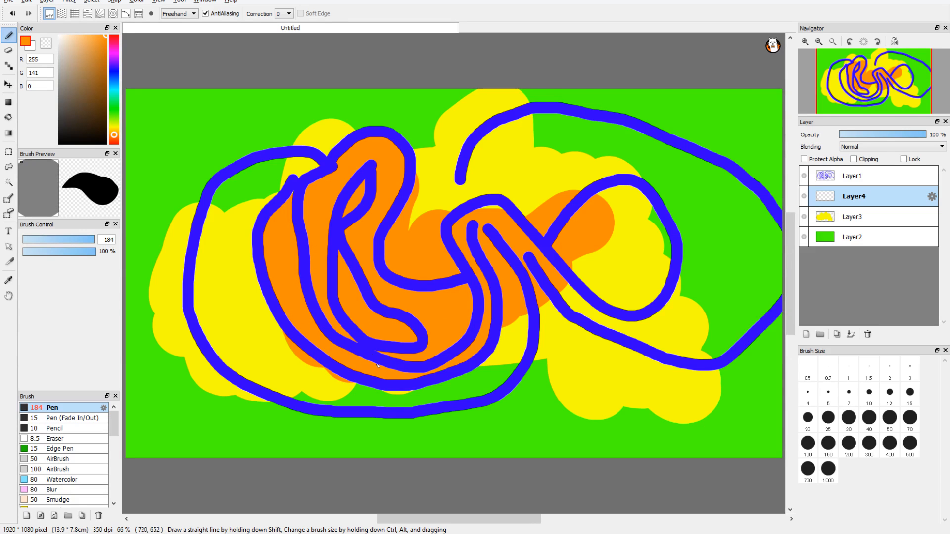
{"action": "mouse_move", "coordinate": [377, 365]}
{"action": "left_mouse_down"}
{"action": "mouse_move", "coordinate": [411, 393]}
{"action": "mouse_move", "coordinate": [453, 389]}
{"action": "mouse_move", "coordinate": [510, 332]}
{"action": "mouse_move", "coordinate": [571, 292]}
{"action": "left_mouse_up"}
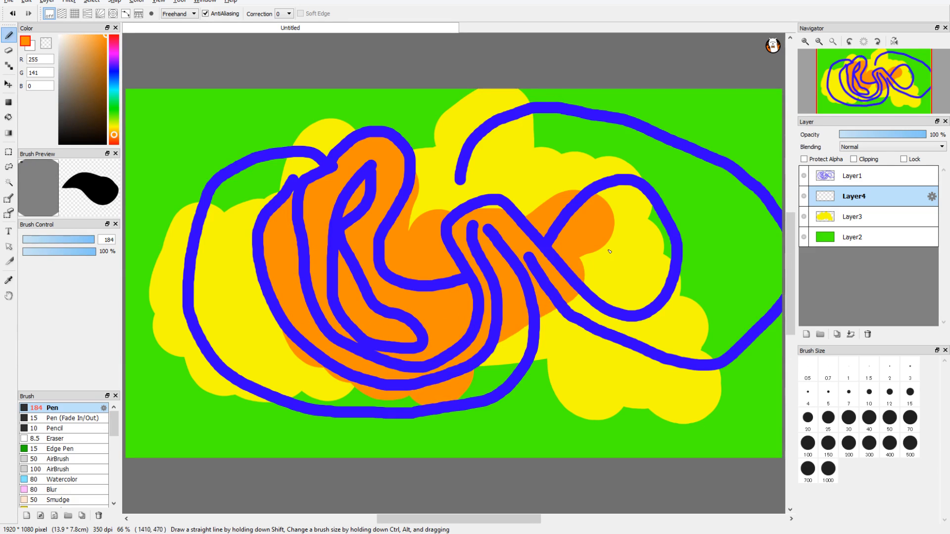
{"action": "mouse_move", "coordinate": [610, 252]}
{"action": "left_mouse_down"}
{"action": "mouse_move", "coordinate": [626, 222]}
{"action": "mouse_move", "coordinate": [630, 257]}
{"action": "mouse_move", "coordinate": [642, 260]}
{"action": "mouse_move", "coordinate": [636, 317]}
{"action": "left_mouse_up"}
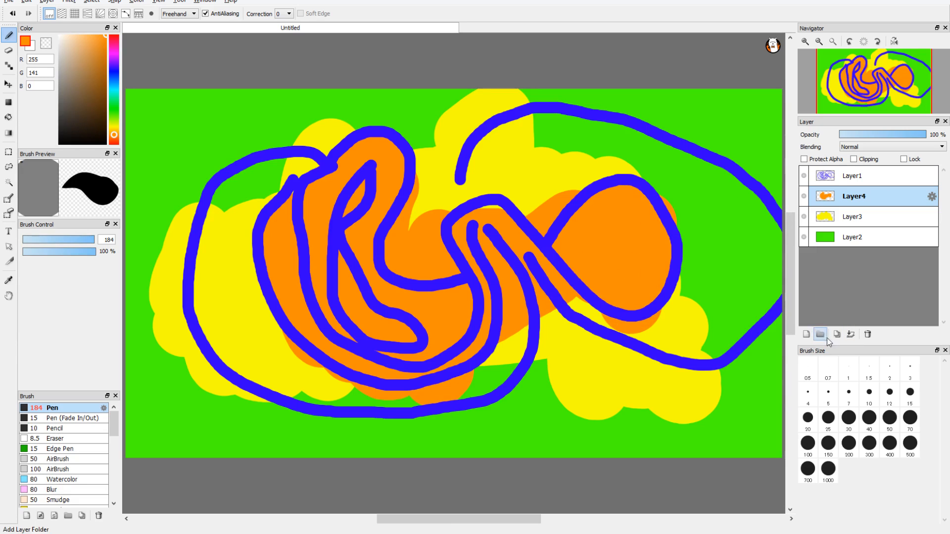
On a new top layer, scribble black loops across the whole canvas with brush size 43.
{"action": "left_click", "coordinate": [807, 334]}
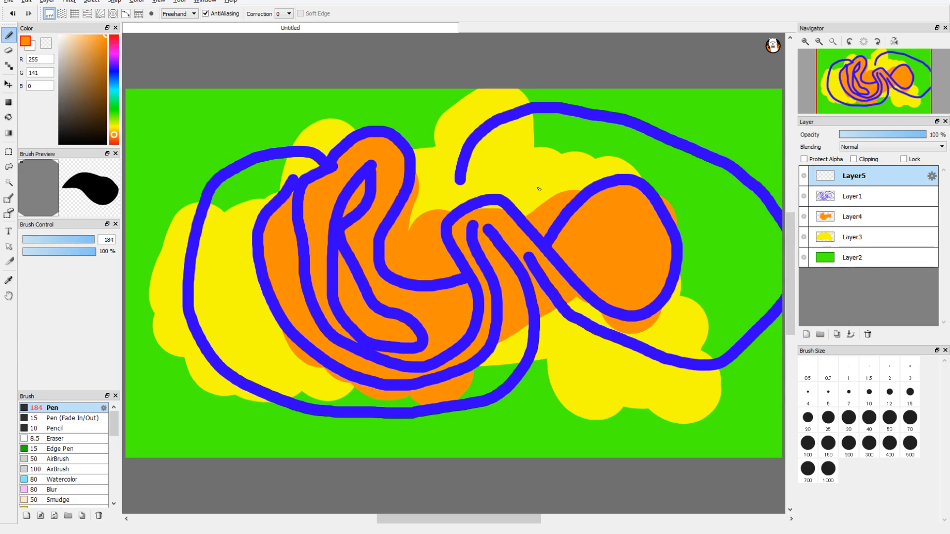
{"action": "left_click_drag", "start_coordinate": [79, 110], "coordinate": [51, 163]}
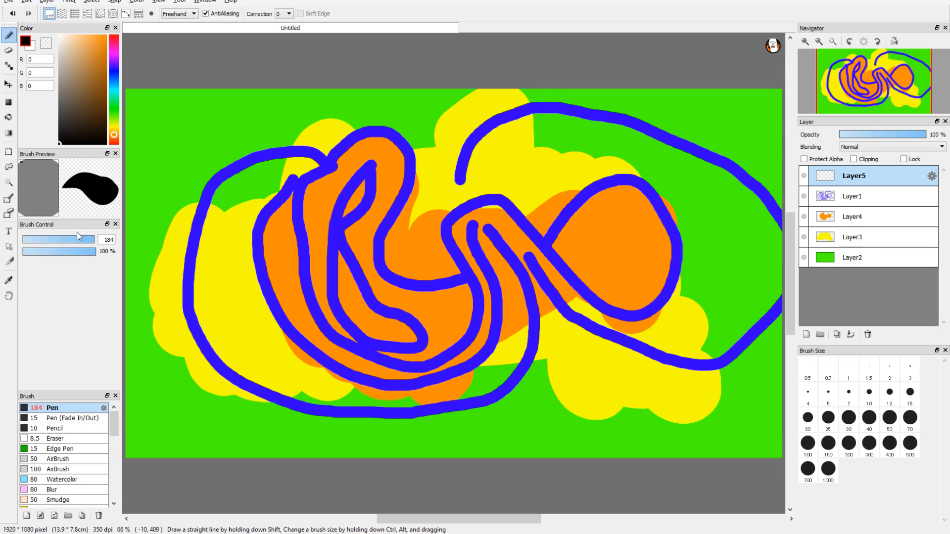
{"action": "left_click_drag", "start_coordinate": [78, 237], "coordinate": [72, 239]}
{"action": "mouse_move", "coordinate": [278, 151]}
{"action": "left_mouse_down"}
{"action": "mouse_move", "coordinate": [209, 218]}
{"action": "mouse_move", "coordinate": [197, 275]}
{"action": "mouse_move", "coordinate": [252, 337]}
{"action": "mouse_move", "coordinate": [355, 350]}
{"action": "mouse_move", "coordinate": [493, 335]}
{"action": "mouse_move", "coordinate": [577, 381]}
{"action": "mouse_move", "coordinate": [705, 331]}
{"action": "mouse_move", "coordinate": [581, 355]}
{"action": "mouse_move", "coordinate": [510, 236]}
{"action": "mouse_move", "coordinate": [508, 305]}
{"action": "mouse_move", "coordinate": [325, 234]}
{"action": "mouse_move", "coordinate": [621, 225]}
{"action": "mouse_move", "coordinate": [690, 95]}
{"action": "mouse_move", "coordinate": [506, 300]}
{"action": "mouse_move", "coordinate": [211, 245]}
{"action": "mouse_move", "coordinate": [314, 59]}
{"action": "mouse_move", "coordinate": [249, 217]}
{"action": "left_mouse_up"}
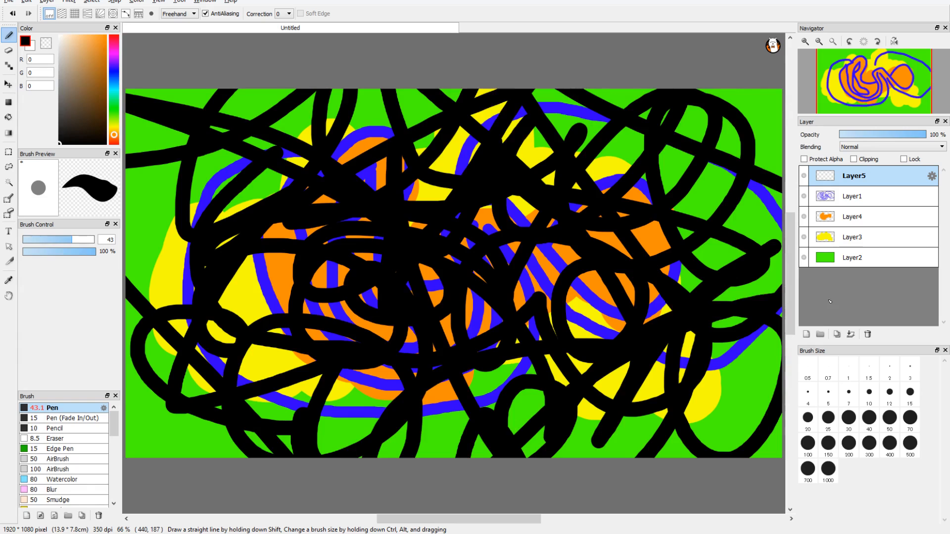
{"action": "left_click_drag", "start_coordinate": [673, 307], "coordinate": [569, 311]}
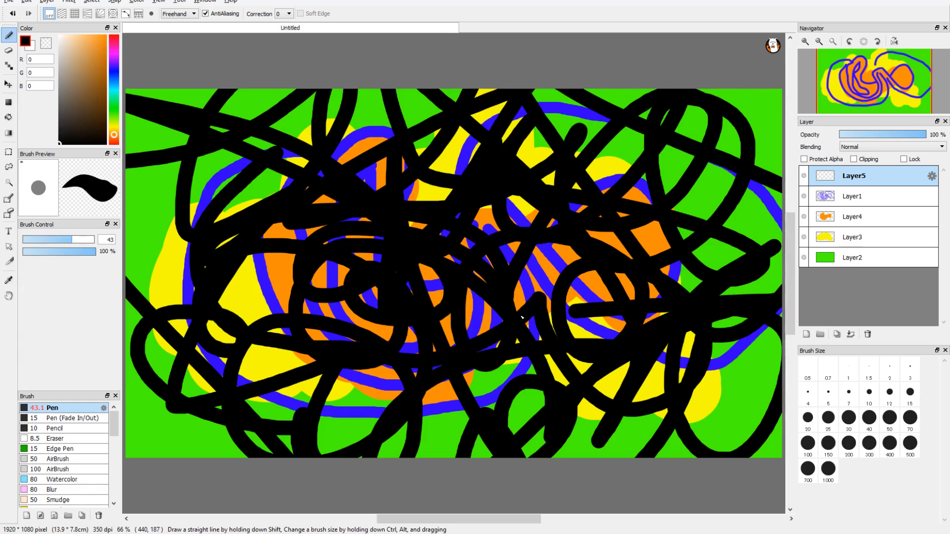